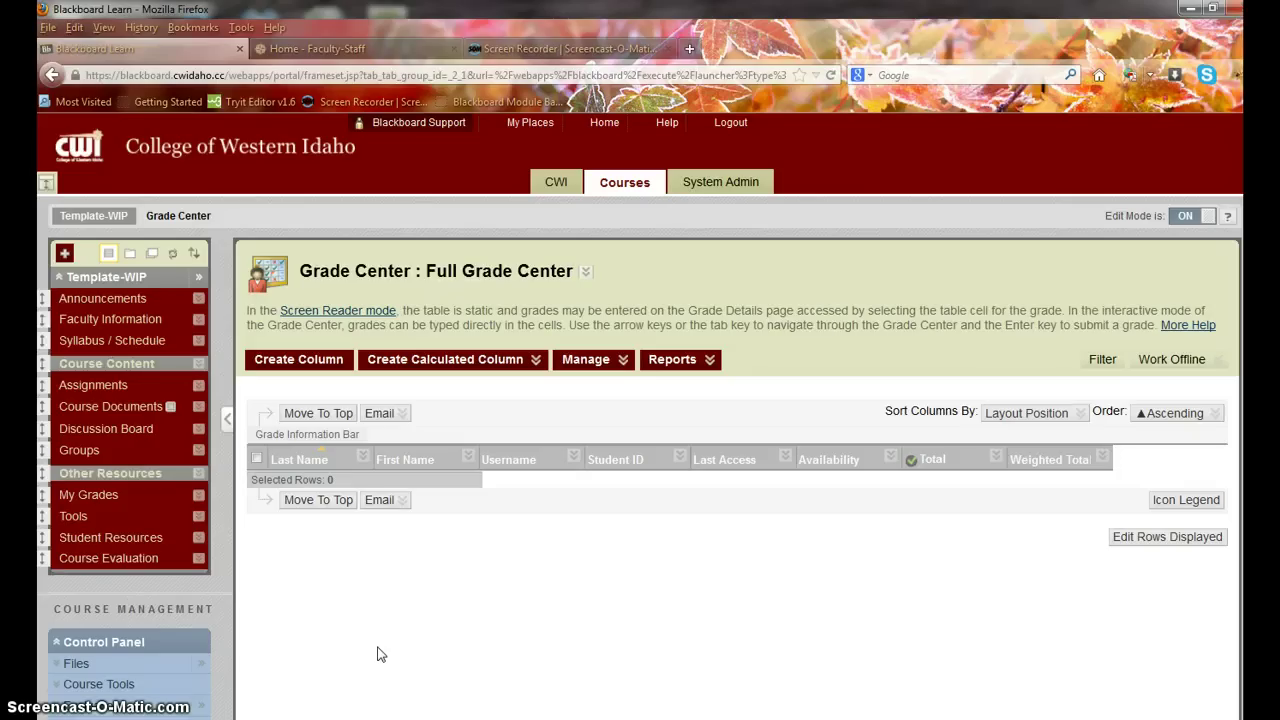
Start a new grade column and enter 'Attendance 1.22' as its Column Name.
{"action": "left_click", "coordinate": [471, 608]}
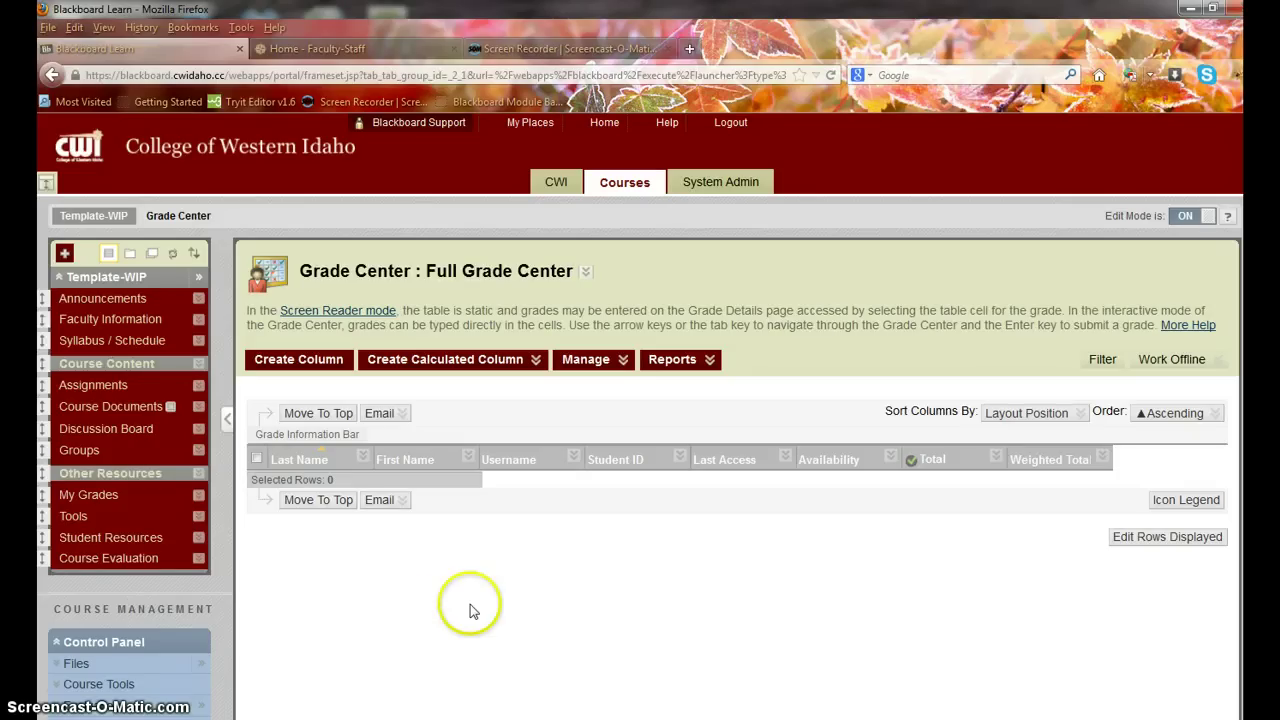
{"action": "left_click", "coordinate": [287, 364]}
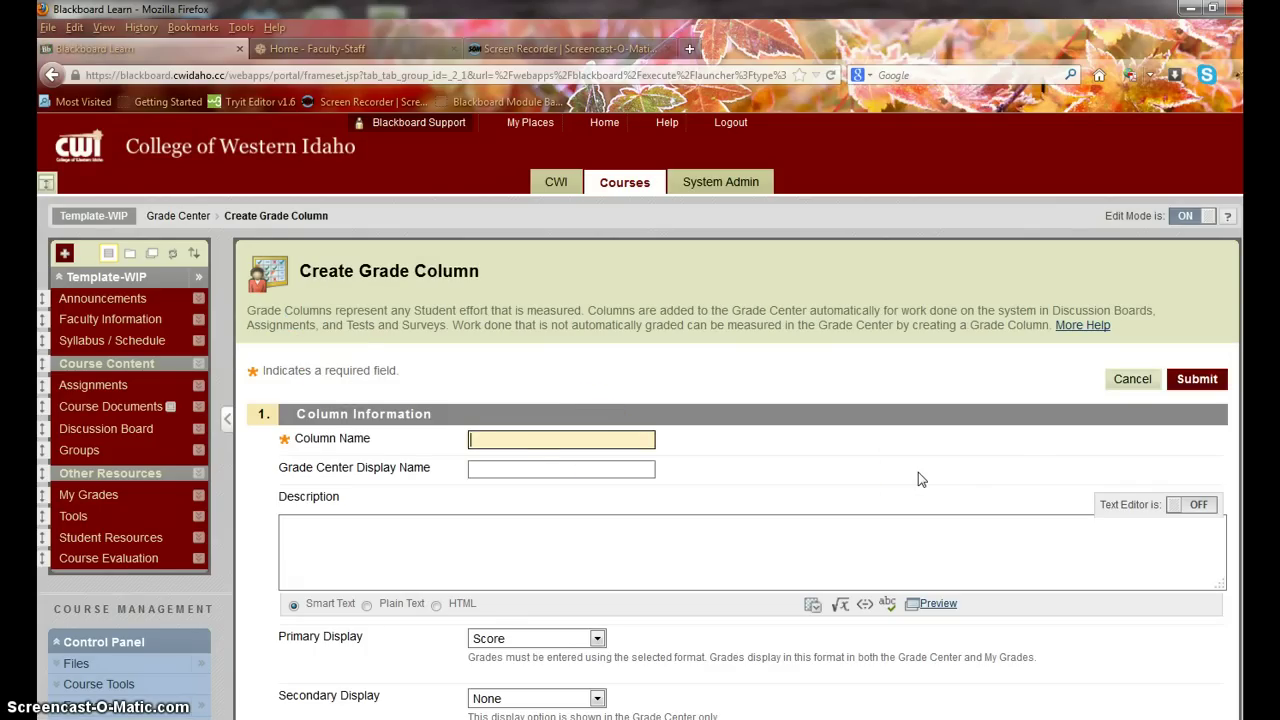
{"action": "type", "text": "attend"}
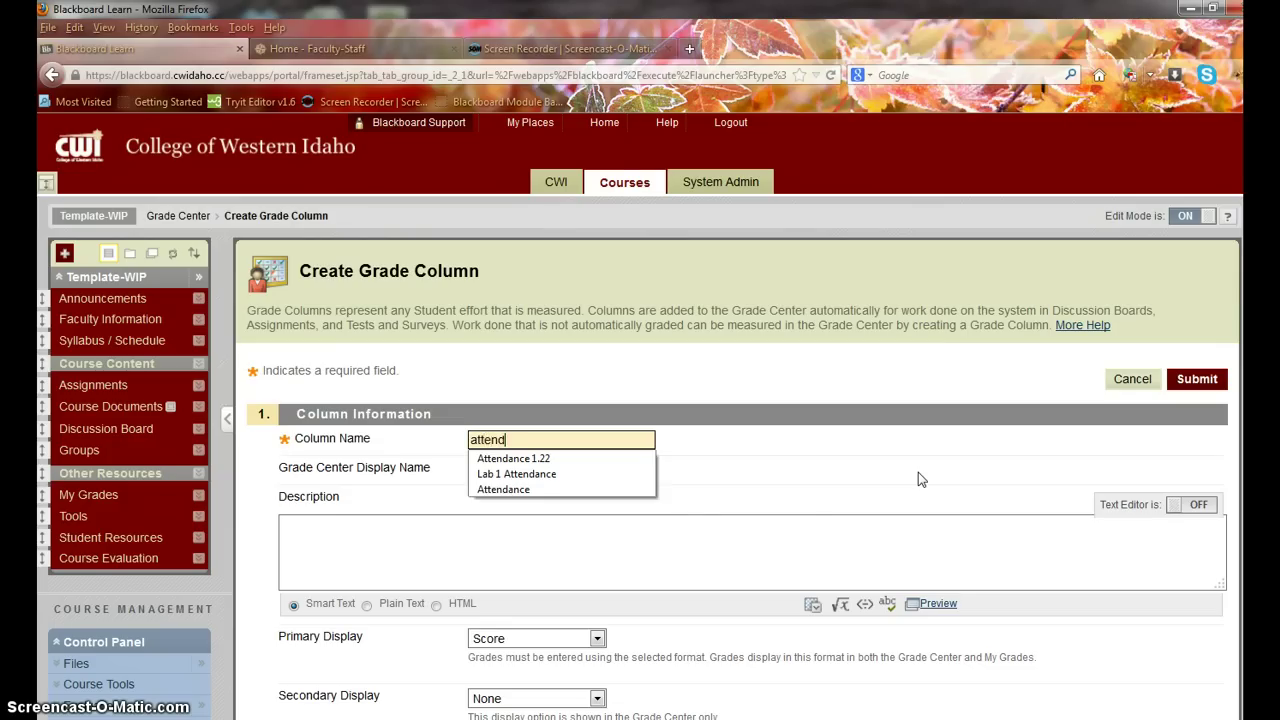
{"action": "left_click", "coordinate": [565, 459]}
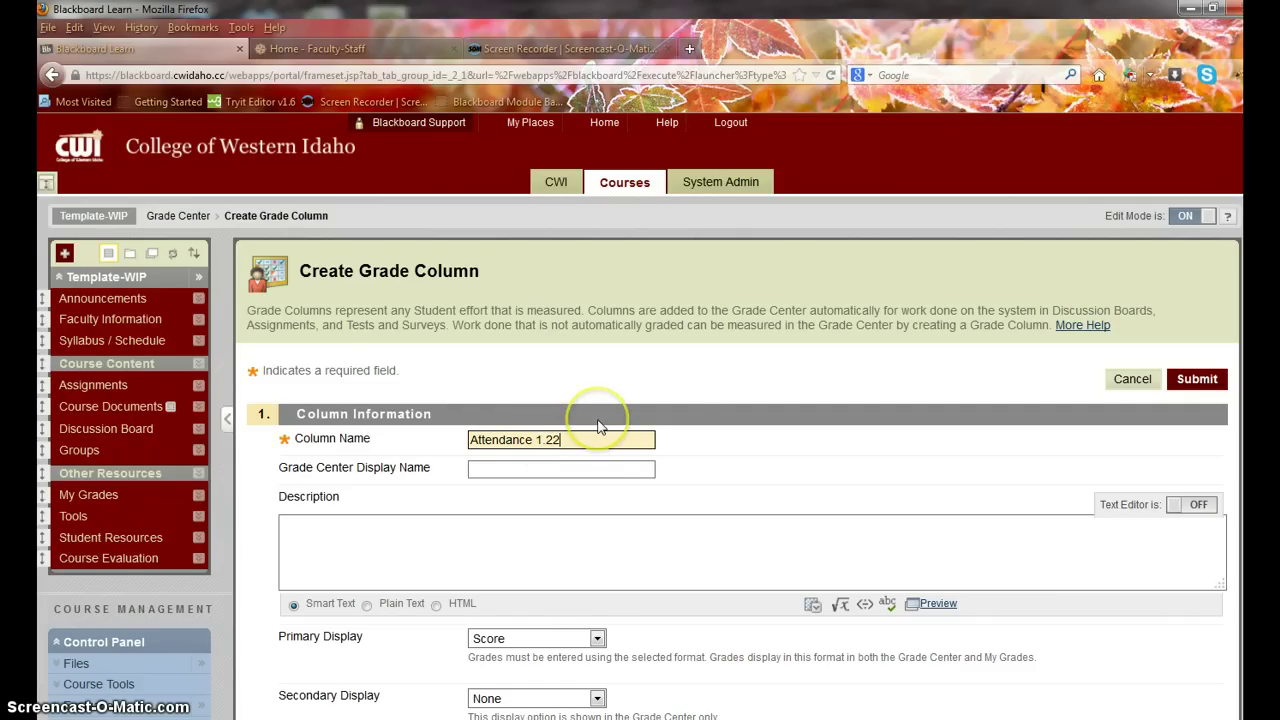
Choose Text as Primary Display, keep No Category, and move to the Points Possible field.
{"action": "scroll", "coordinate": [709, 509], "scroll_direction": "down", "scroll_amount": 4}
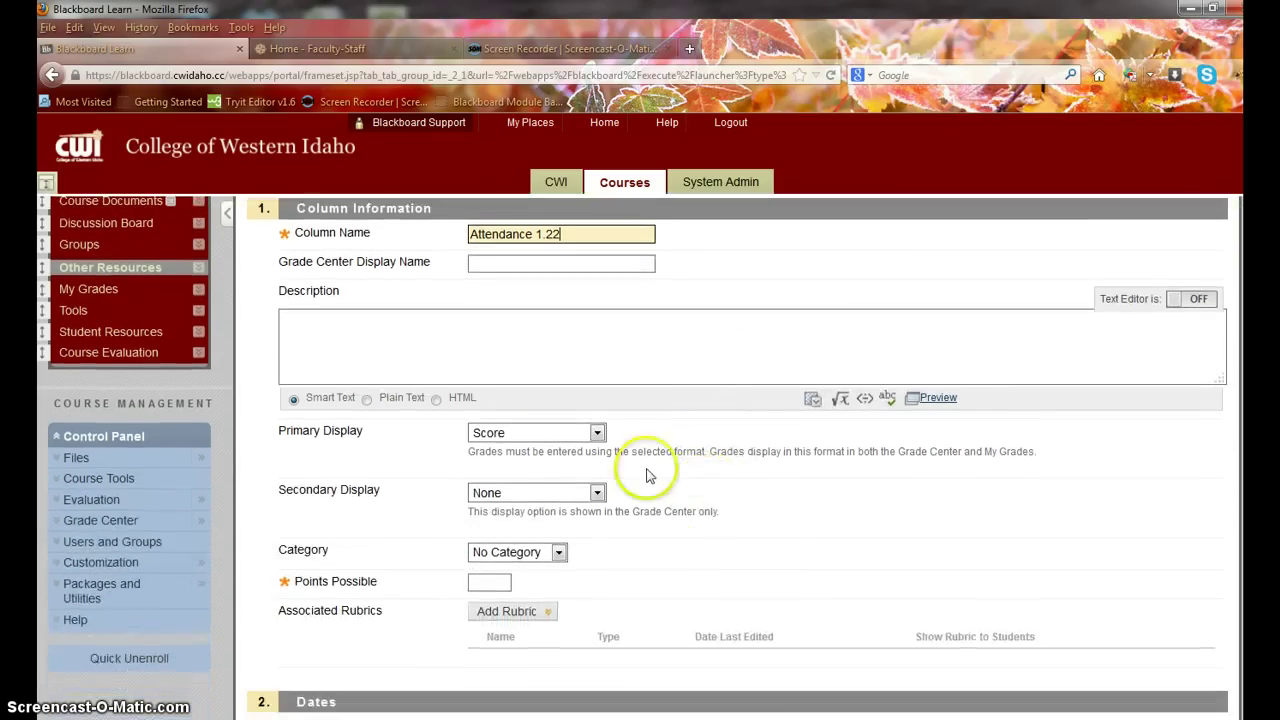
{"action": "left_click", "coordinate": [555, 434]}
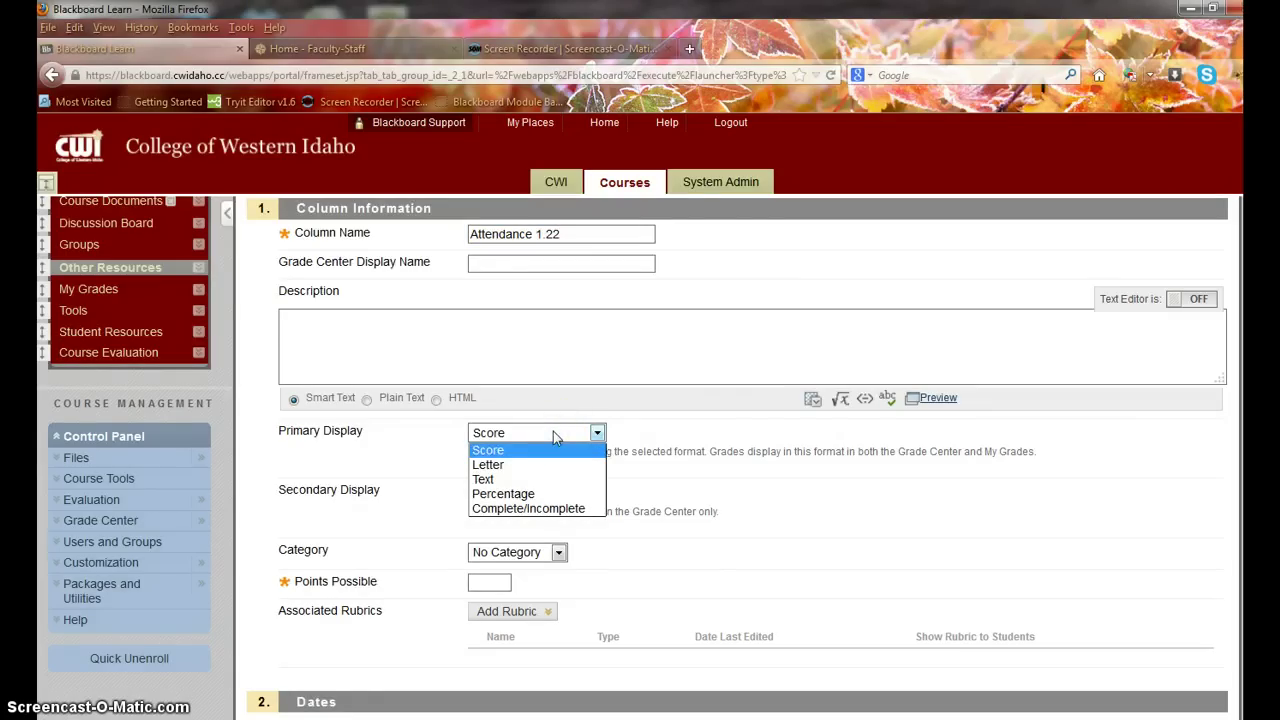
{"action": "left_click", "coordinate": [541, 481]}
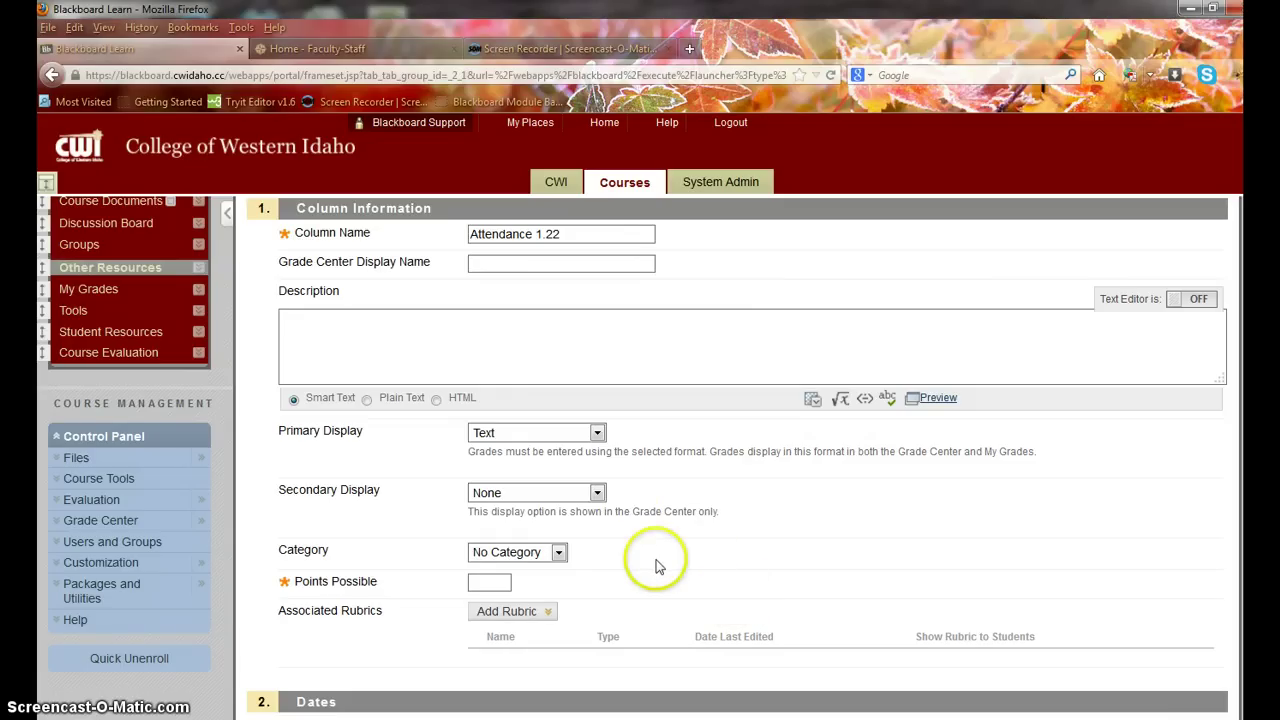
{"action": "left_click", "coordinate": [540, 552]}
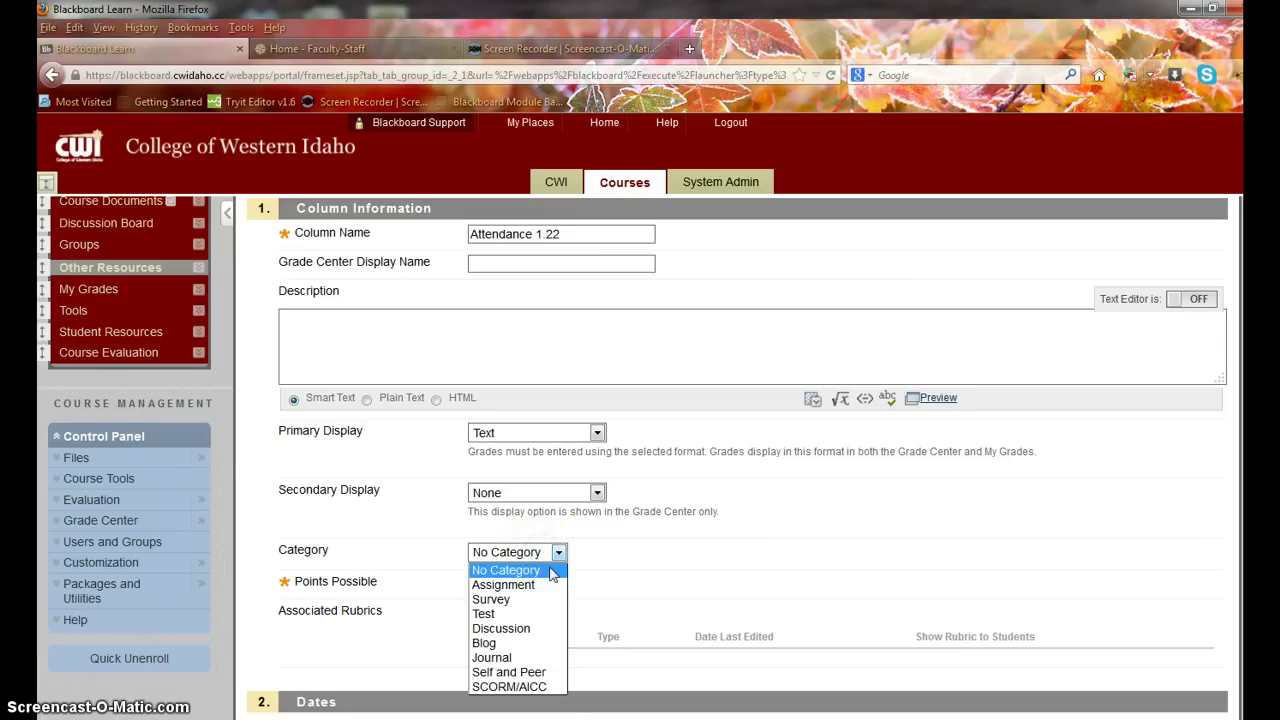
{"action": "left_click", "coordinate": [528, 552]}
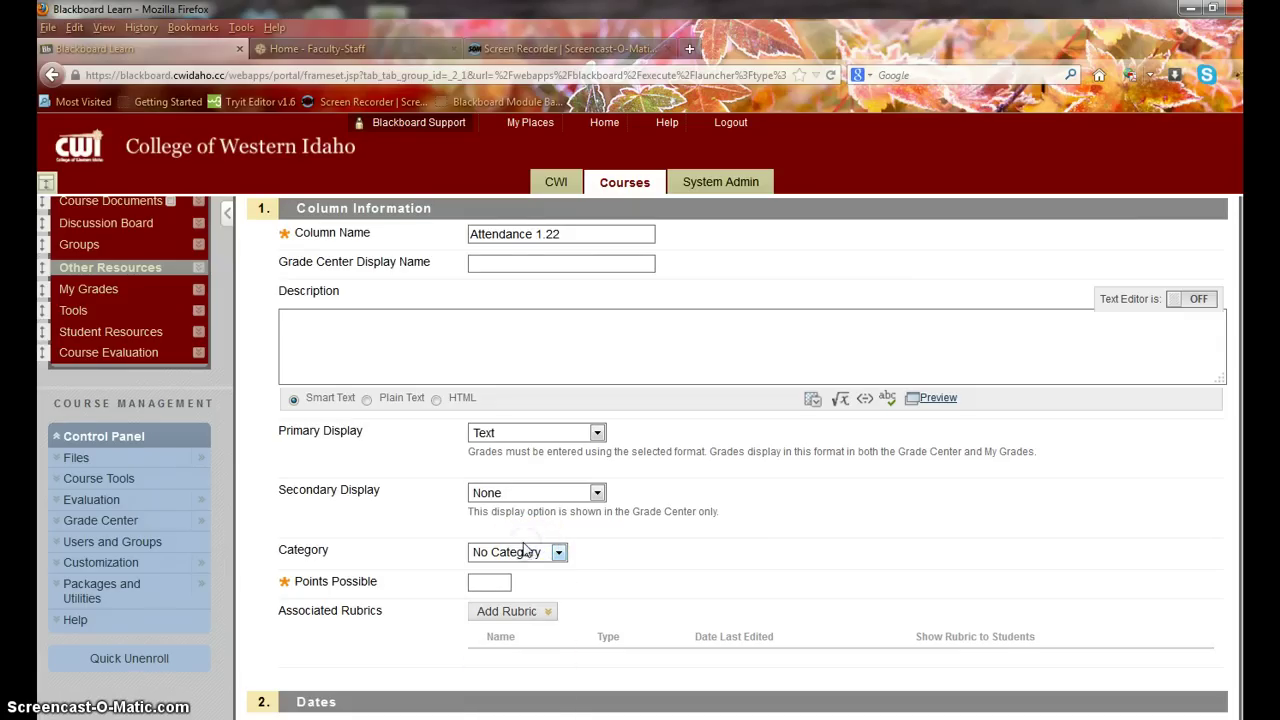
{"action": "left_click", "coordinate": [476, 583]}
Enter 0 points possible, set Include in Grade Center Calculations to No, and submit.
{"action": "type", "text": "0"}
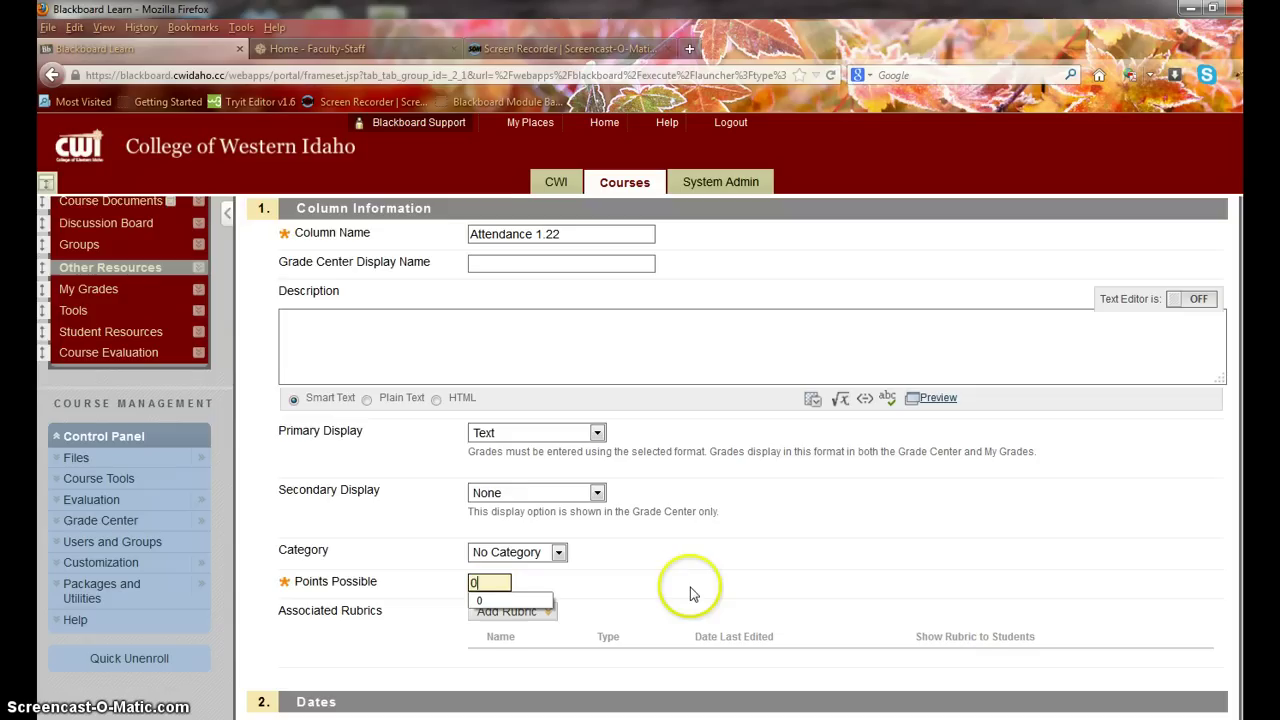
{"action": "scroll", "coordinate": [690, 594], "scroll_direction": "down", "scroll_amount": 5}
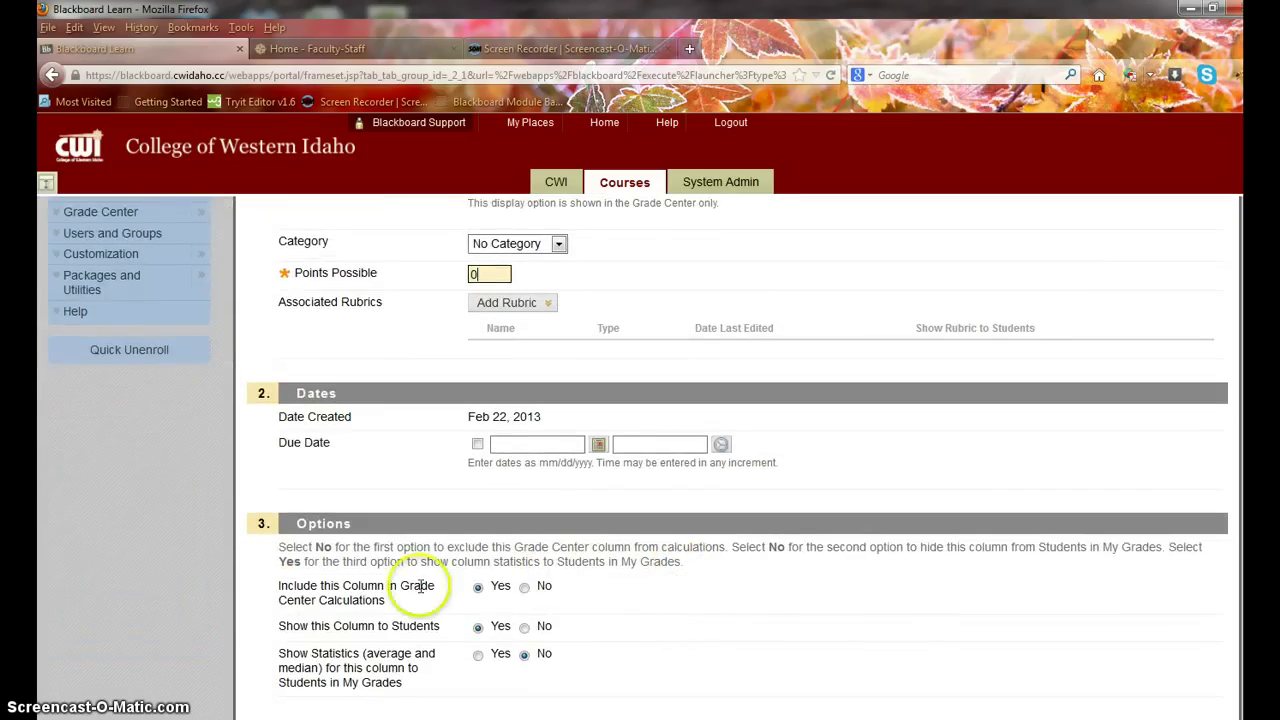
{"action": "left_click", "coordinate": [524, 587]}
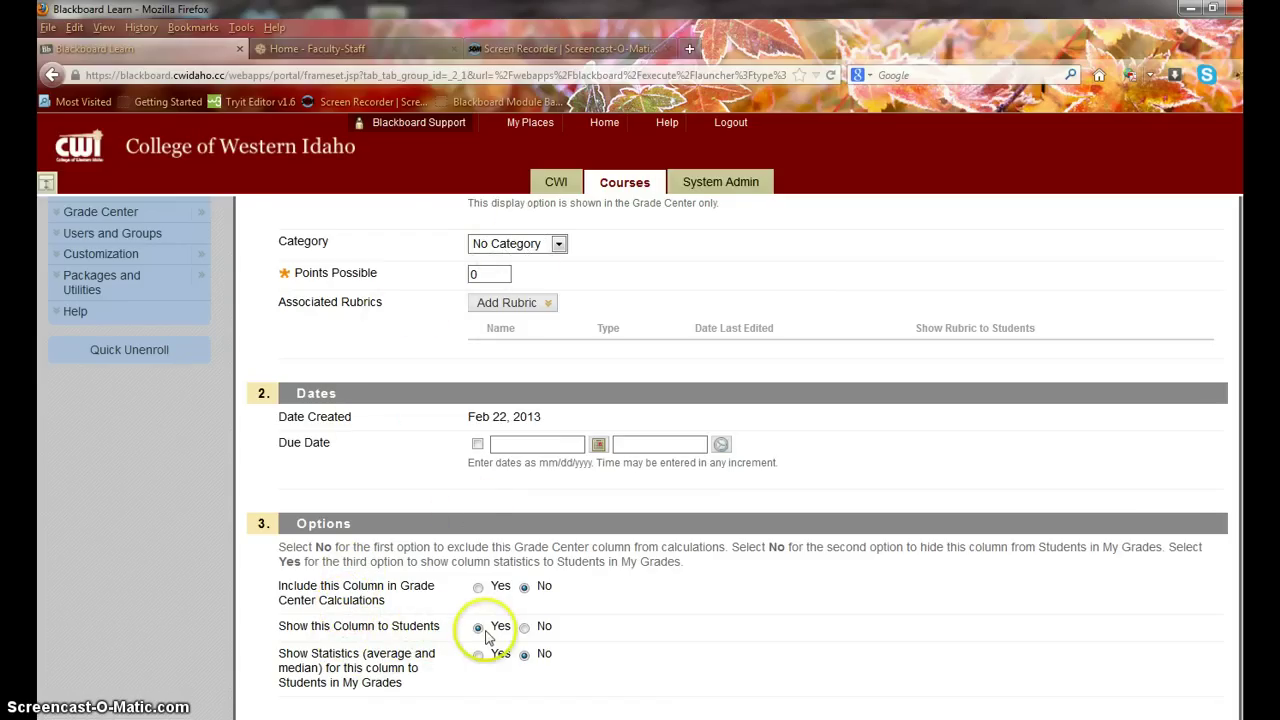
{"action": "scroll", "coordinate": [1189, 563], "scroll_direction": "down", "scroll_amount": 1}
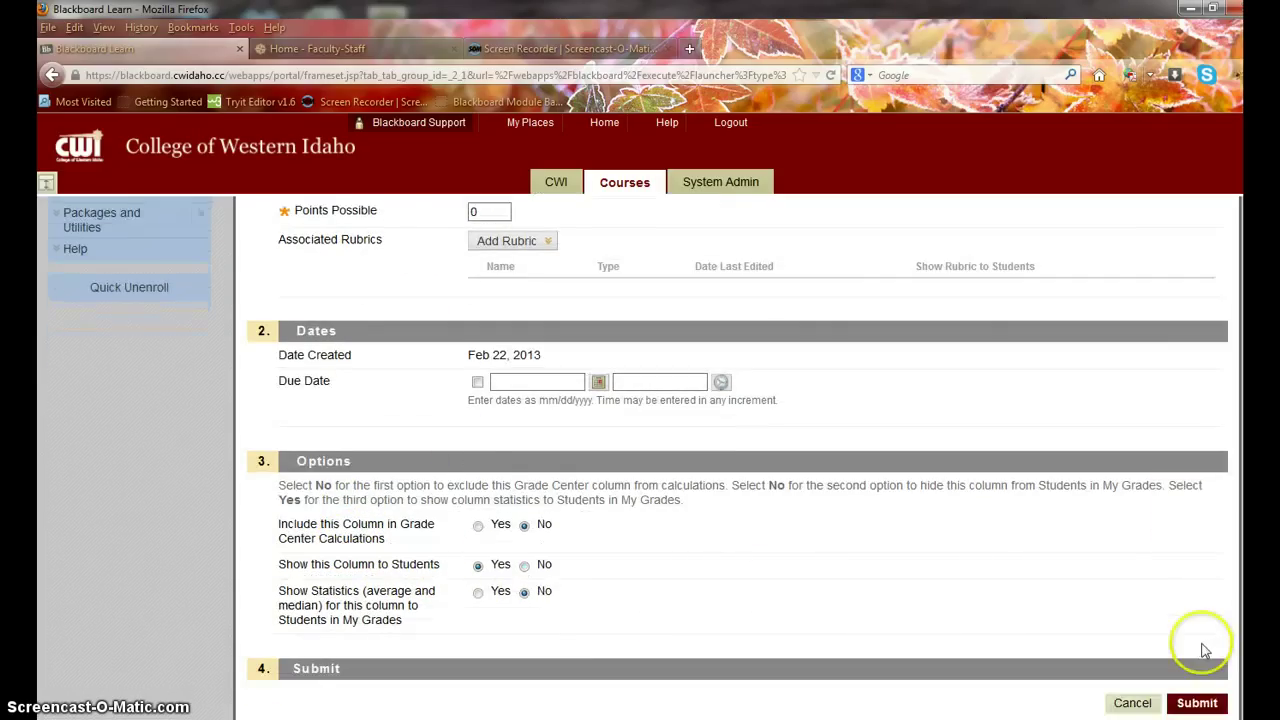
{"action": "left_click", "coordinate": [1194, 703]}
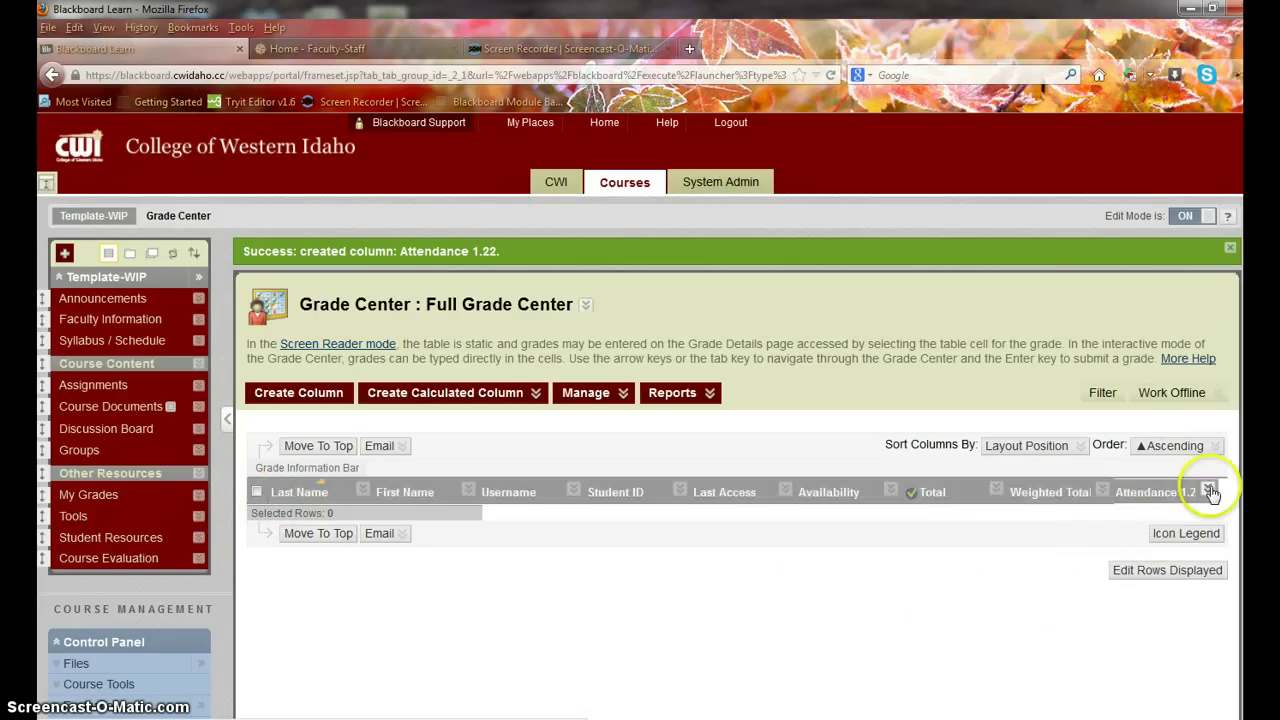
Select the Attendance 1.22 column header to view its details.
{"action": "triple_click", "coordinate": [1158, 512]}
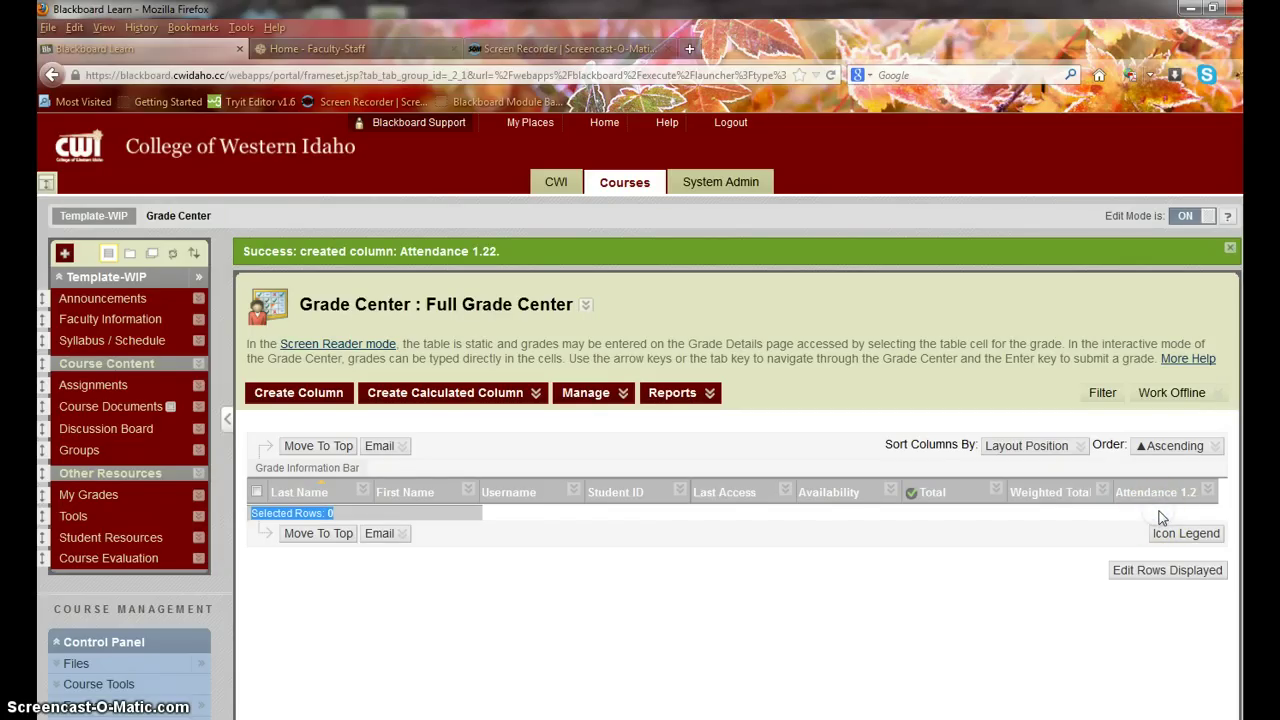
{"action": "left_click", "coordinate": [1161, 517]}
{"action": "left_click", "coordinate": [1167, 517]}
{"action": "left_click", "coordinate": [1168, 494]}
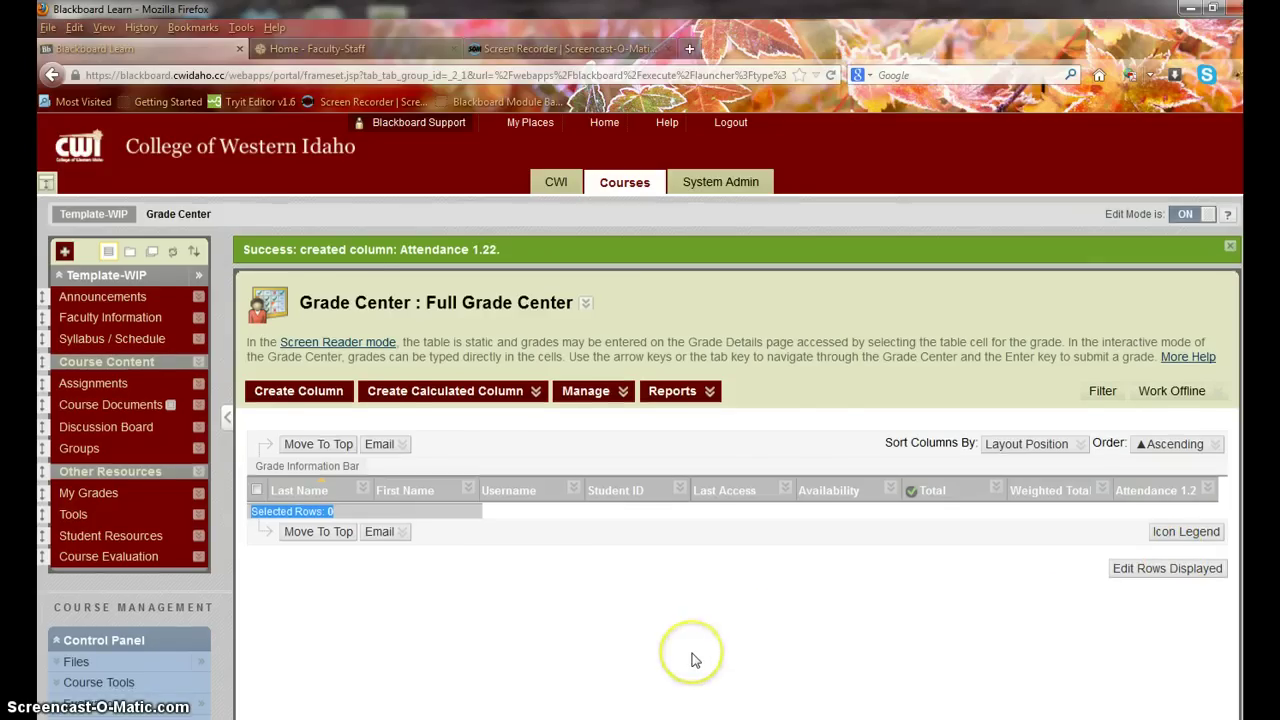
{"action": "scroll", "coordinate": [686, 657], "scroll_direction": "down", "scroll_amount": 2}
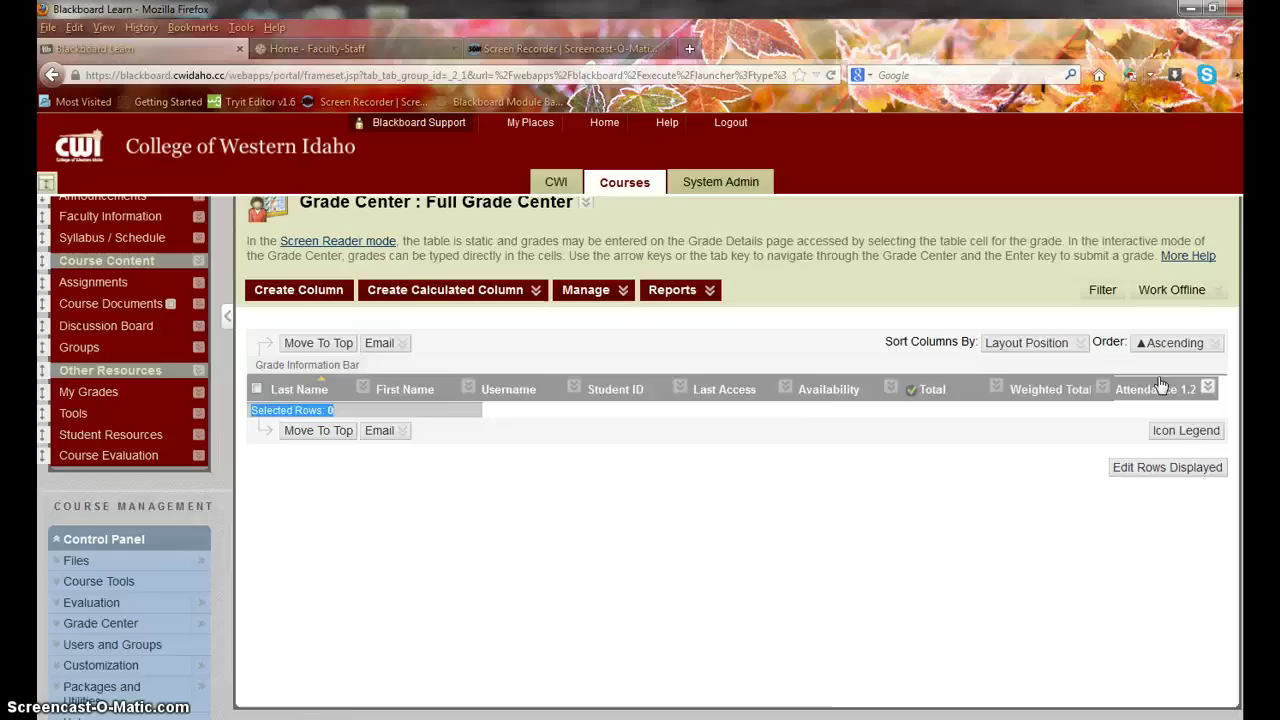
Open the Attendance 1.22 column menu and choose Edit Column Information.
{"action": "left_click", "coordinate": [845, 596]}
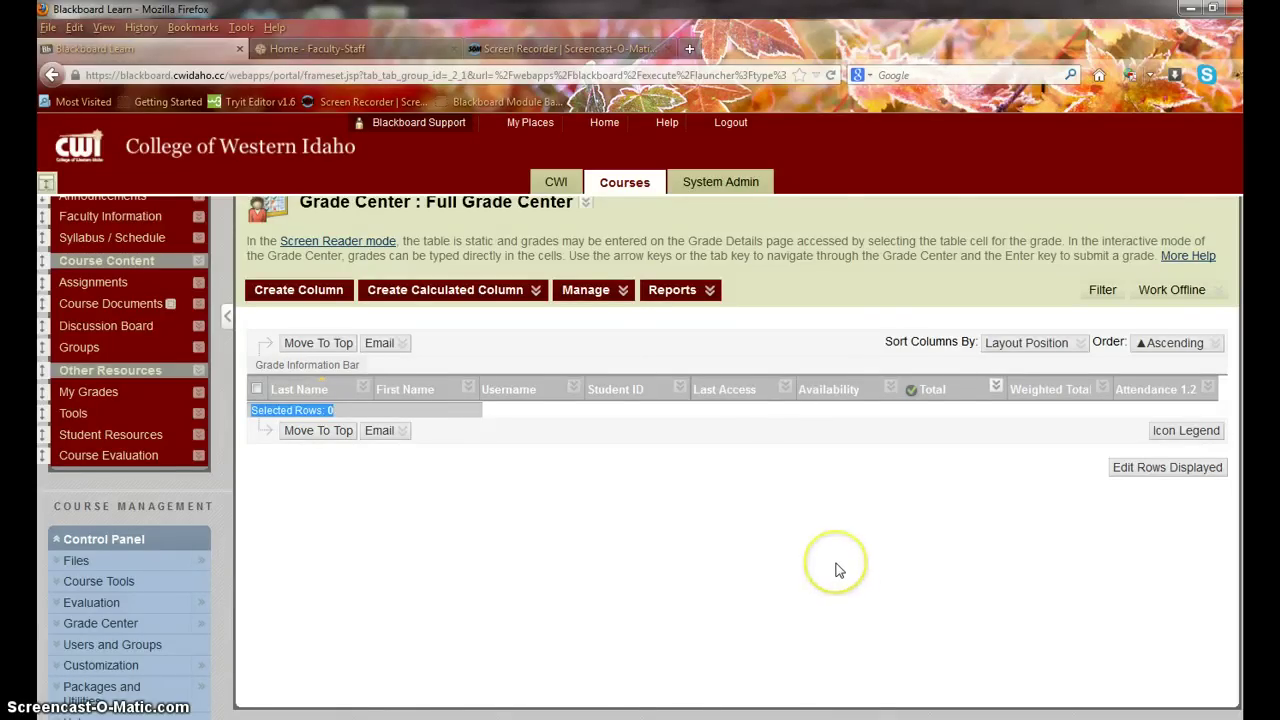
{"action": "scroll", "coordinate": [839, 570], "scroll_direction": "down", "scroll_amount": 1}
{"action": "scroll", "coordinate": [839, 570], "scroll_direction": "up", "scroll_amount": 2}
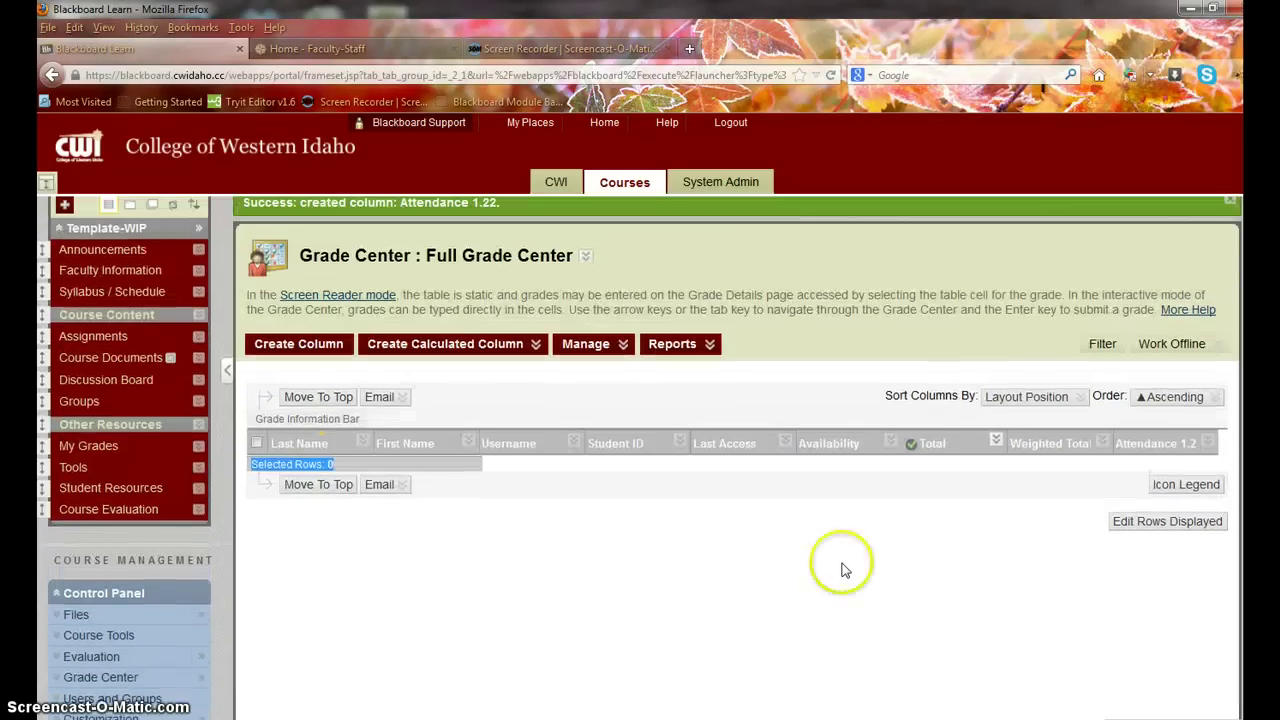
{"action": "left_click", "coordinate": [1206, 441]}
{"action": "left_click", "coordinate": [1126, 505]}
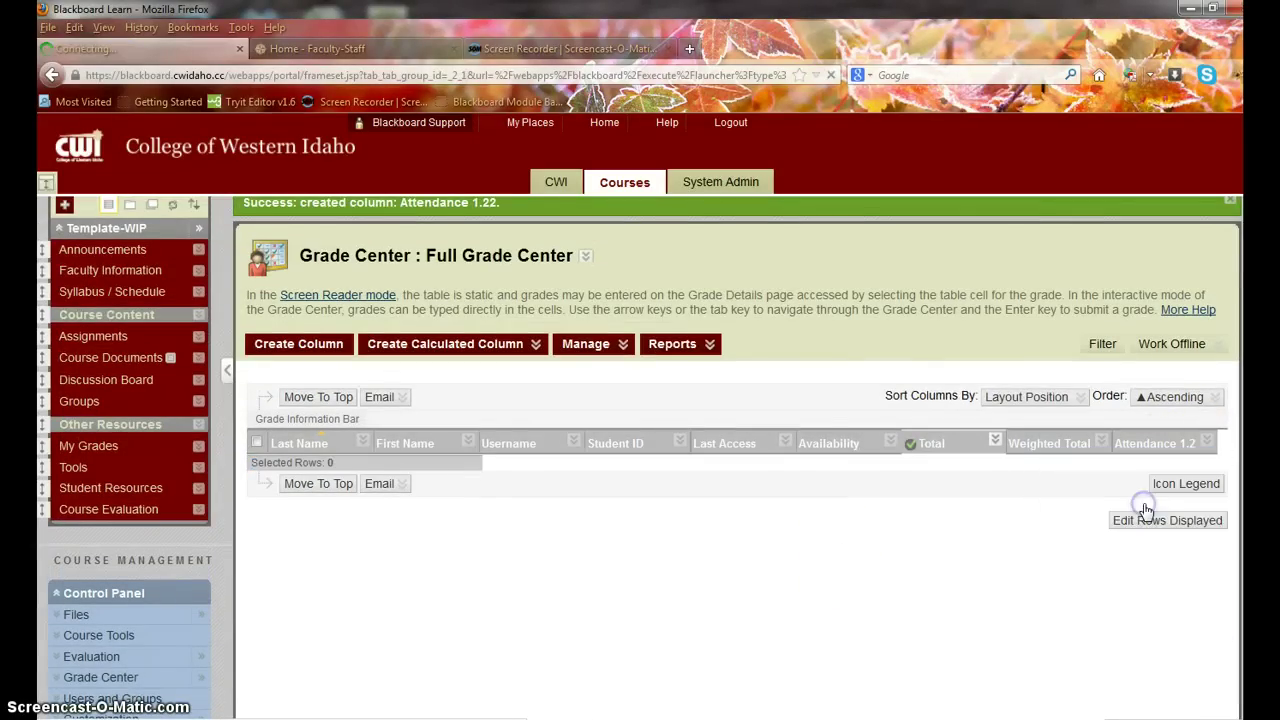
{"action": "scroll", "coordinate": [897, 622], "scroll_direction": "down", "scroll_amount": 5}
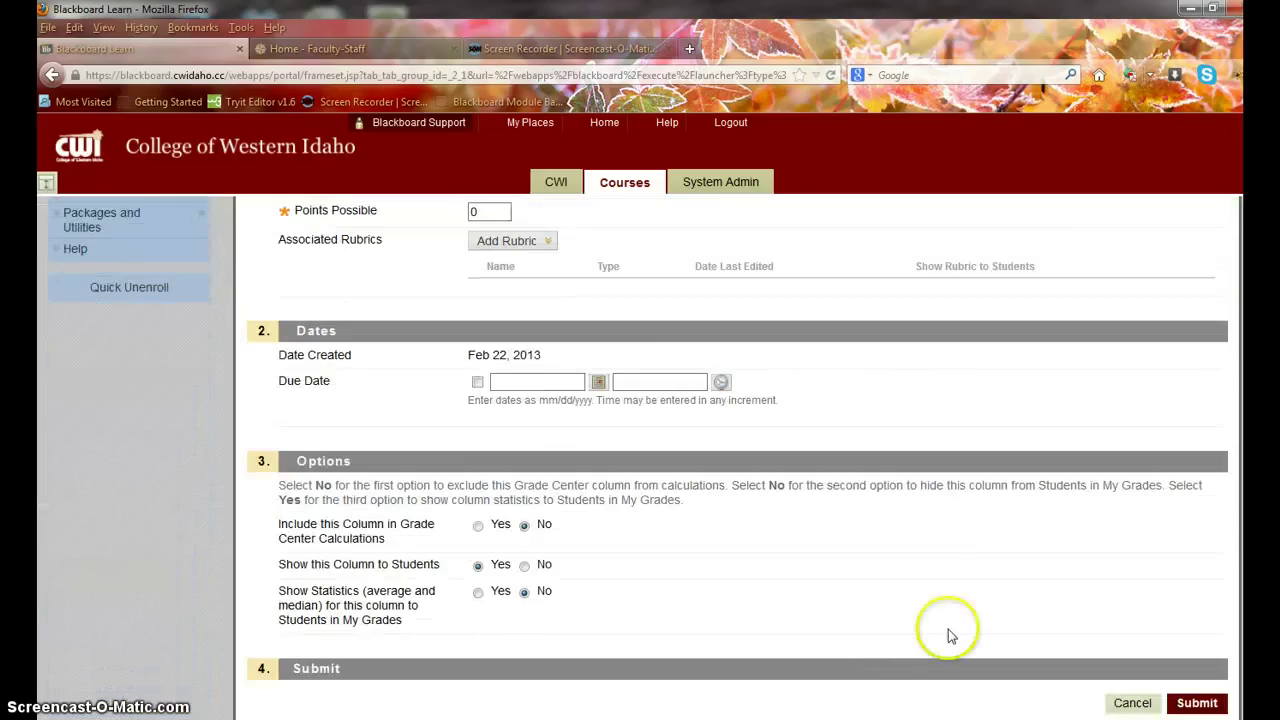
{"action": "scroll", "coordinate": [590, 360], "scroll_direction": "up", "scroll_amount": 1}
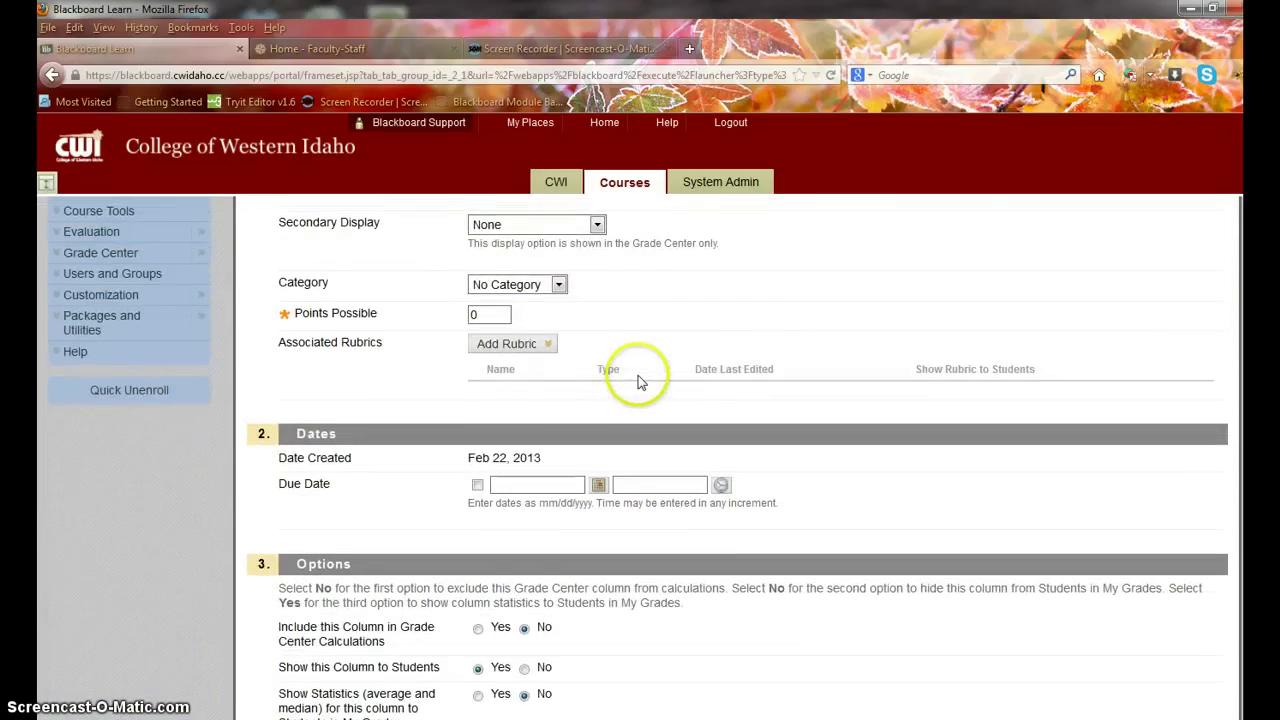
{"action": "scroll", "coordinate": [637, 380], "scroll_direction": "up", "scroll_amount": 1}
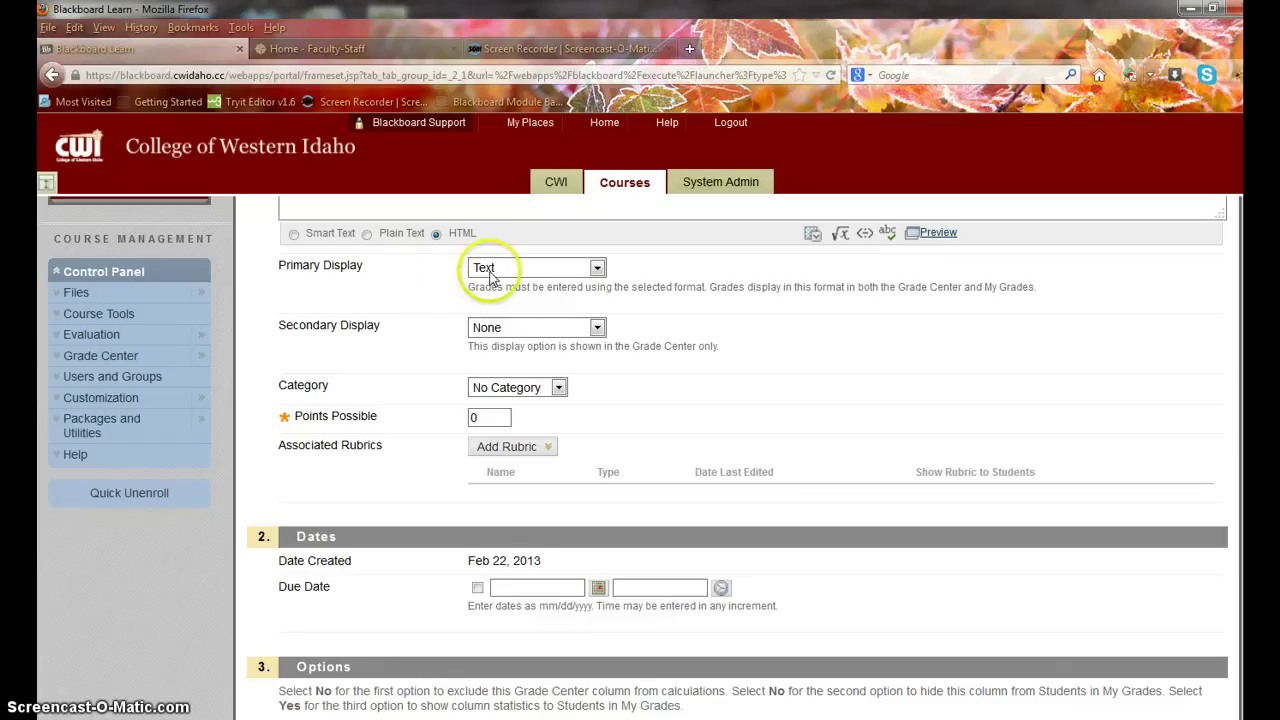
{"action": "left_click", "coordinate": [527, 276]}
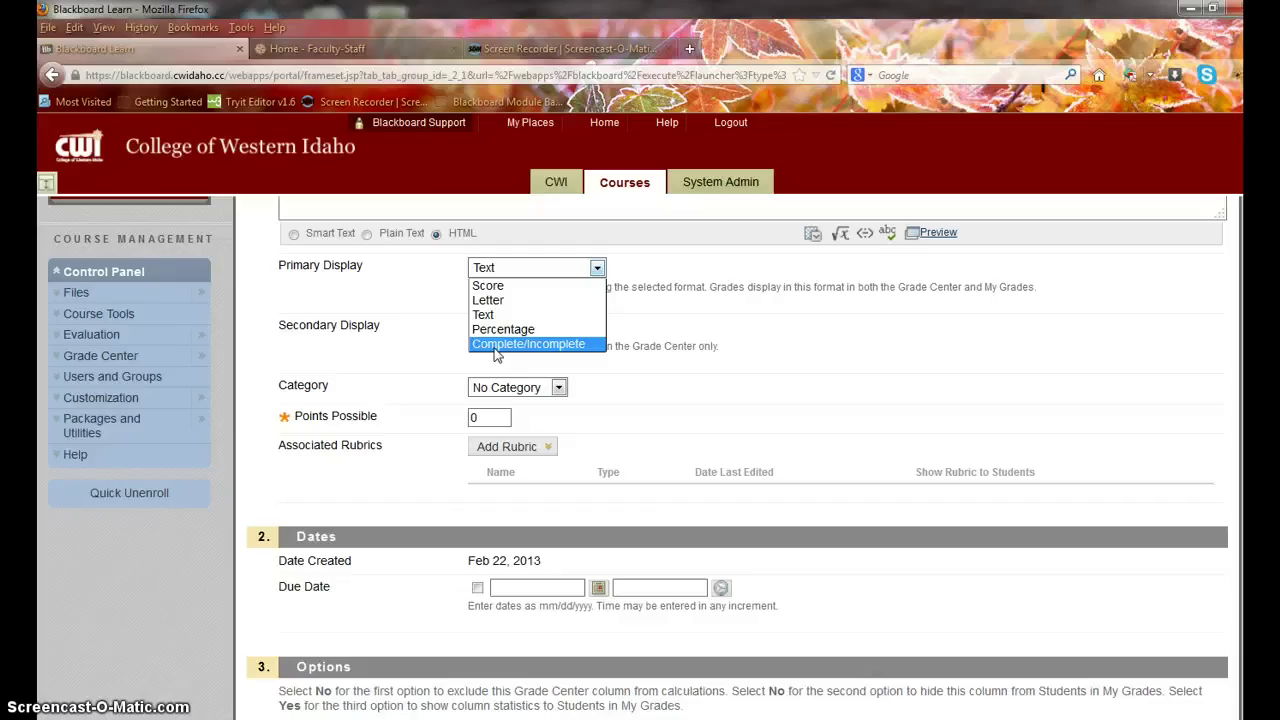
{"action": "left_click", "coordinate": [490, 316]}
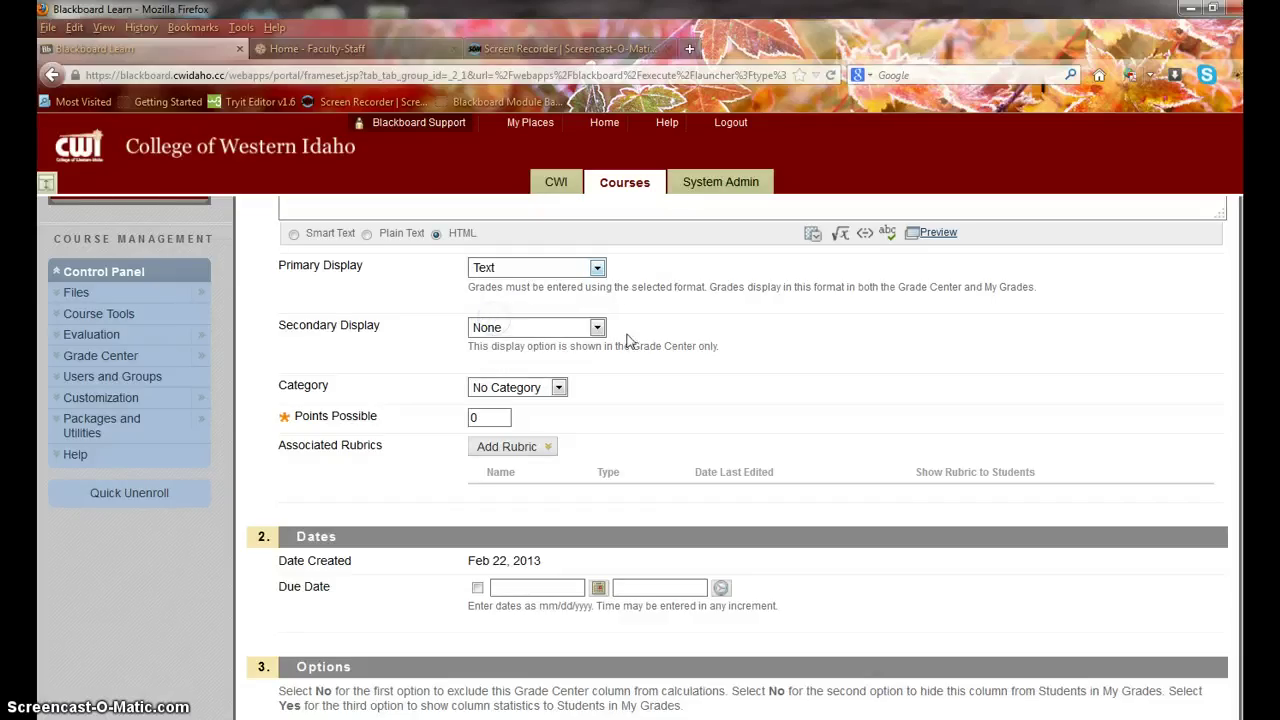